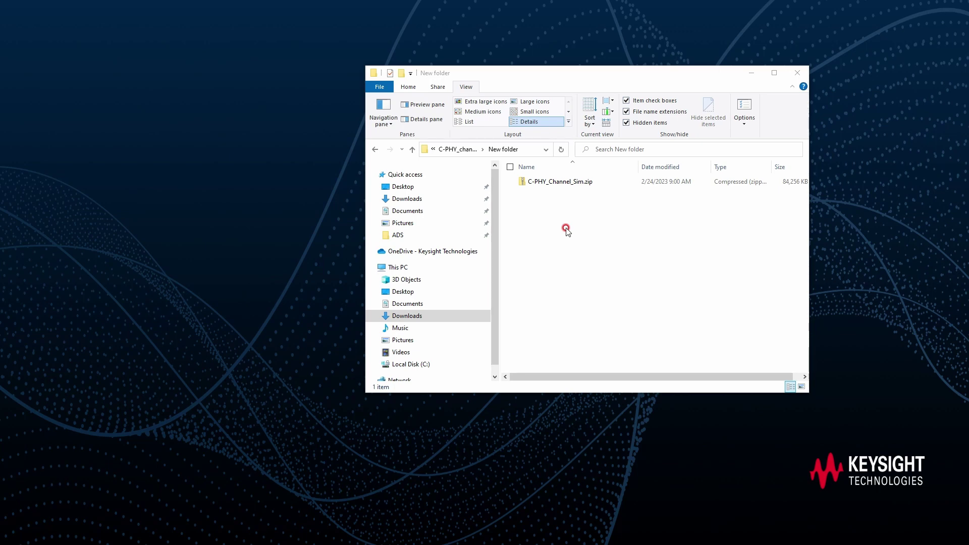
# - Extract C-PHY_Channel_Sim.zip into a C-PHY_Channel_Sim folder beside it in New folder
pyautogui.click(559, 185)
pyautogui.rightClick(559, 185)
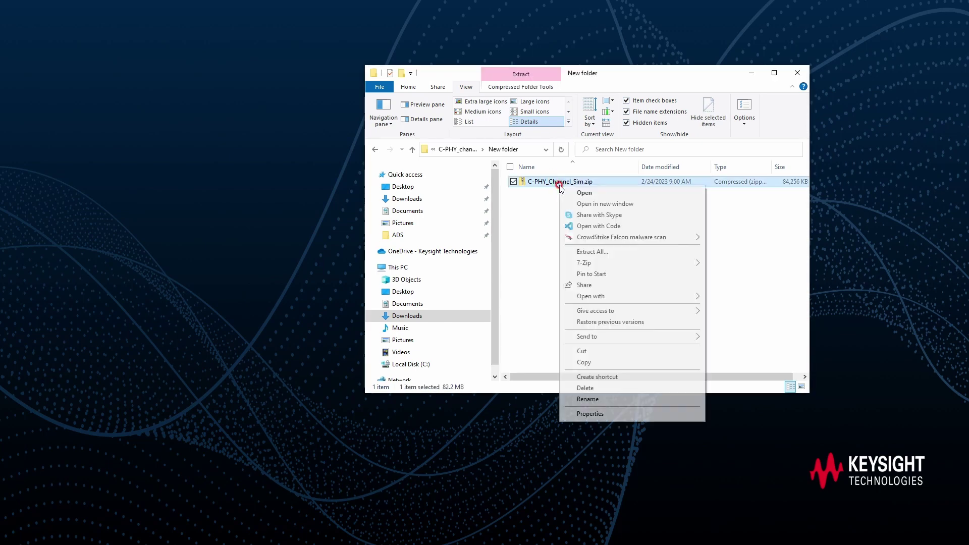
pyautogui.click(585, 252)
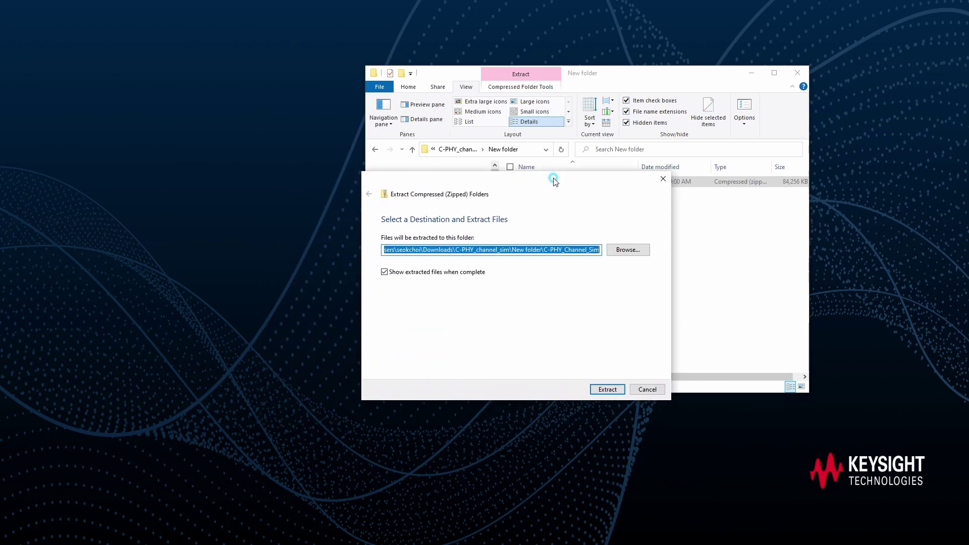
pyautogui.click(597, 386)
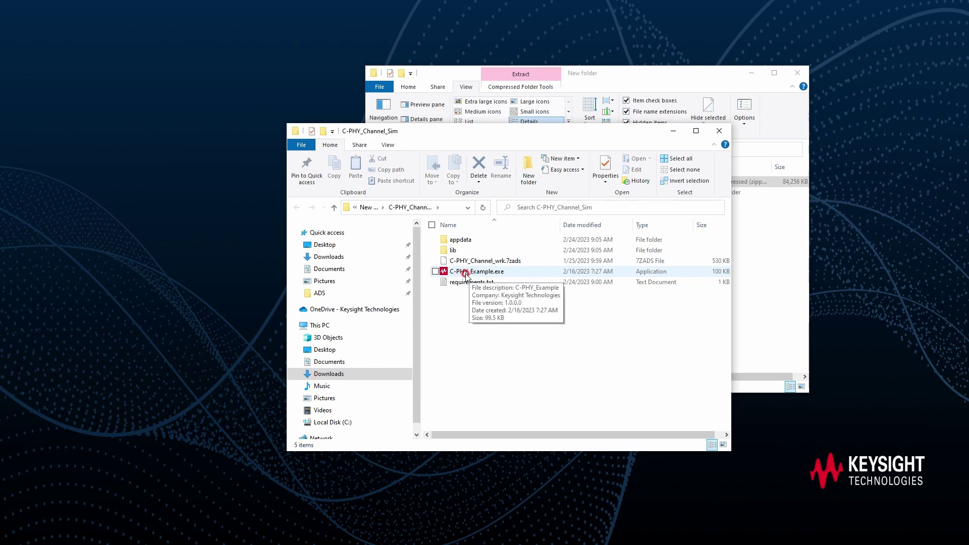
# - Launch C-PHY_Example.exe and select the C:\EPScan\EDA\AutomationWorkflow workspace directory path
pyautogui.doubleClick(465, 275)
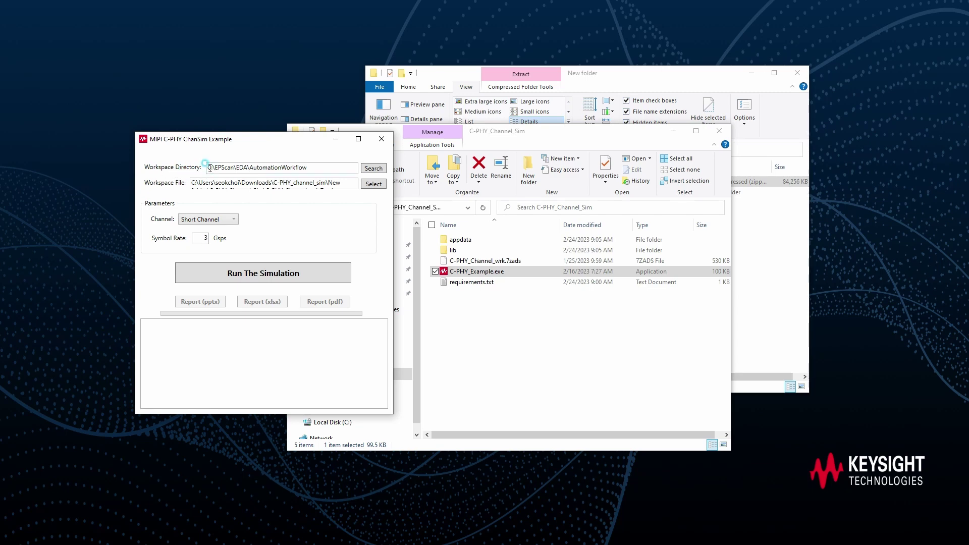
pyautogui.moveTo(209, 168); pyautogui.dragTo(311, 173)
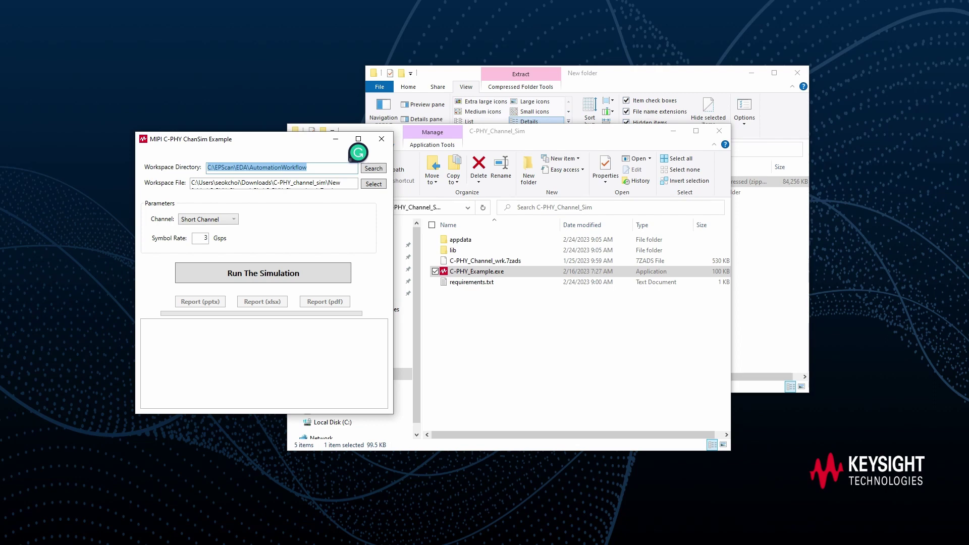
pyautogui.hotkey('alt', 'Tab')
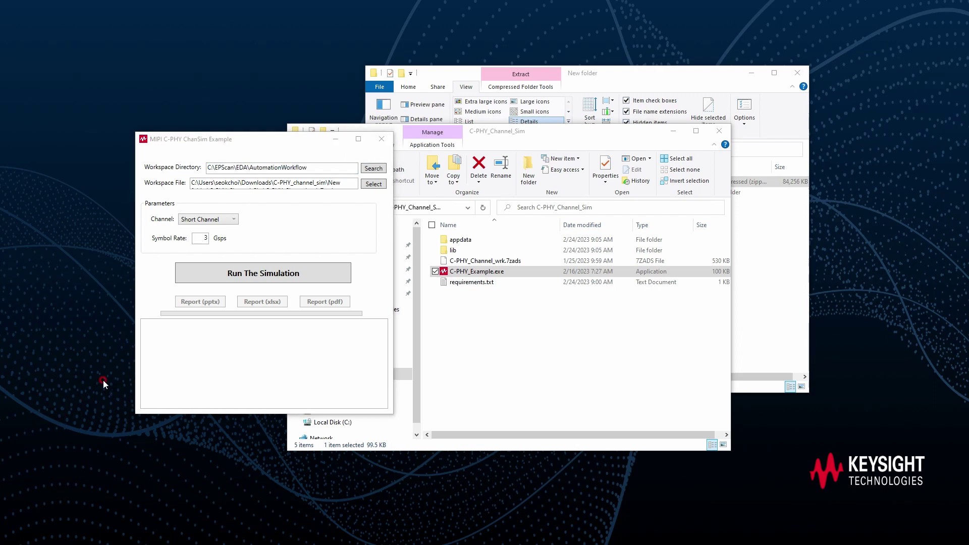
# - Open the empty C:\EPScan\EDA folder in a second Explorer window placed beside the ChanSim app
pyautogui.press('super+e')
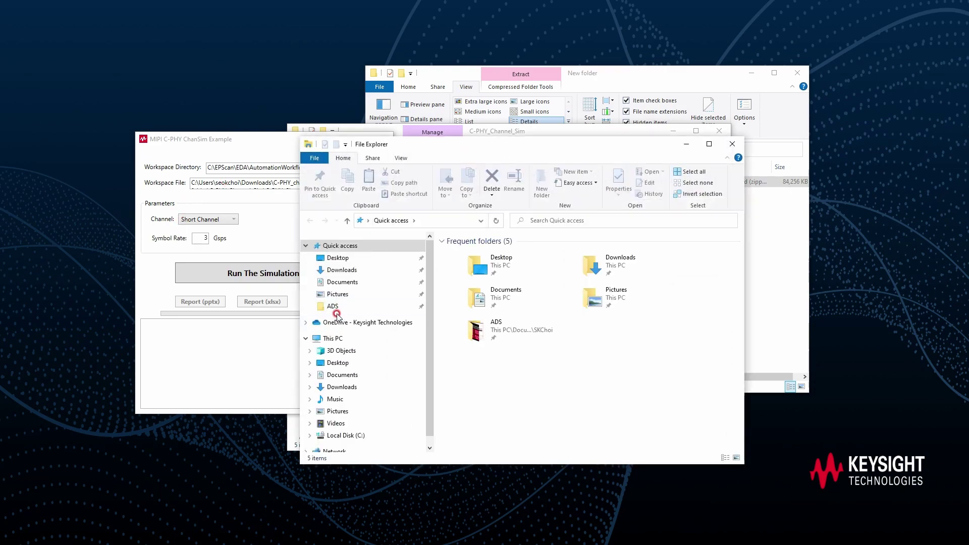
pyautogui.click(341, 436)
pyautogui.doubleClick(477, 273)
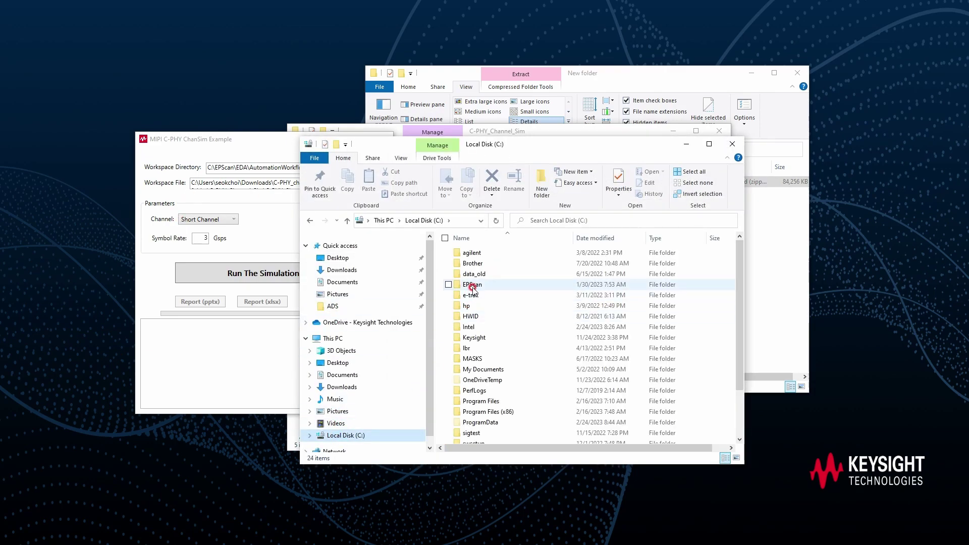
pyautogui.doubleClick(478, 254)
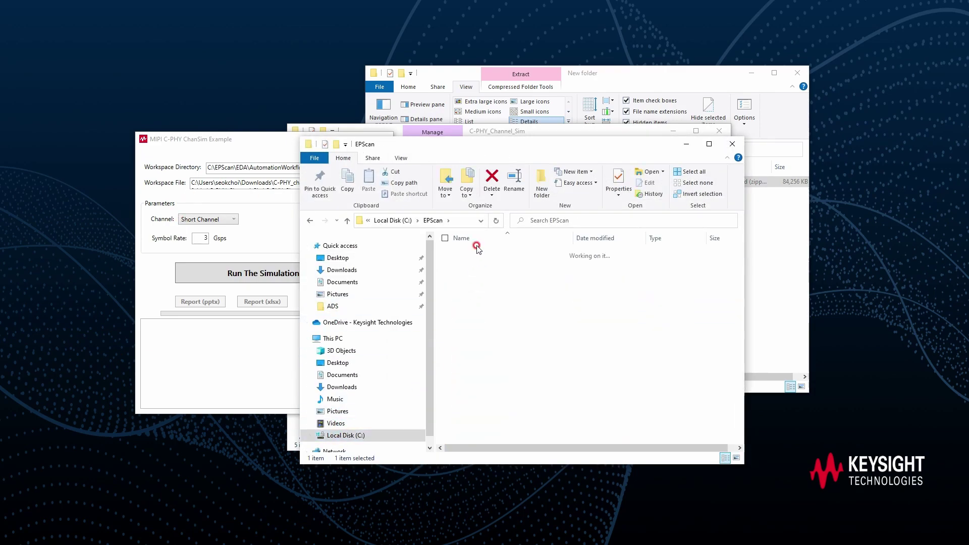
pyautogui.moveTo(437, 145); pyautogui.dragTo(553, 226)
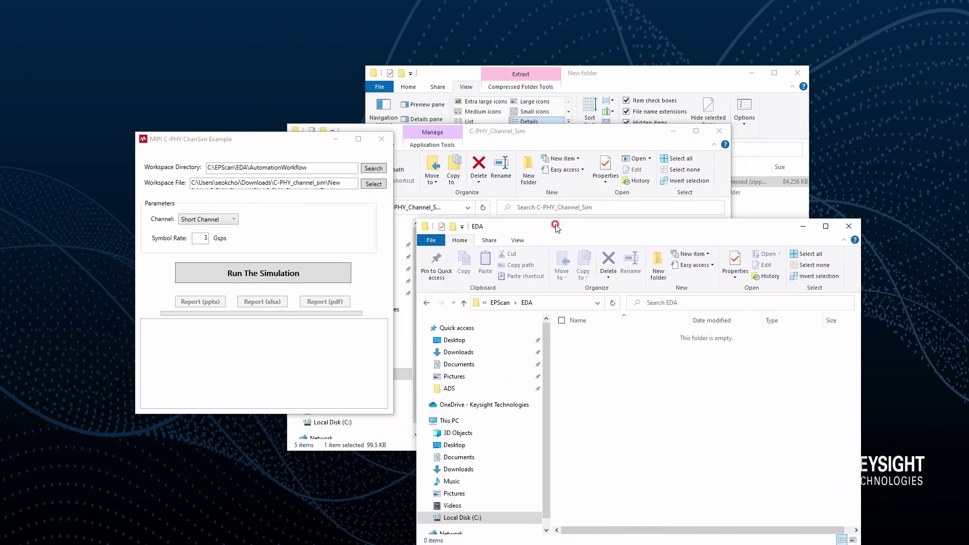
pyautogui.click(482, 135)
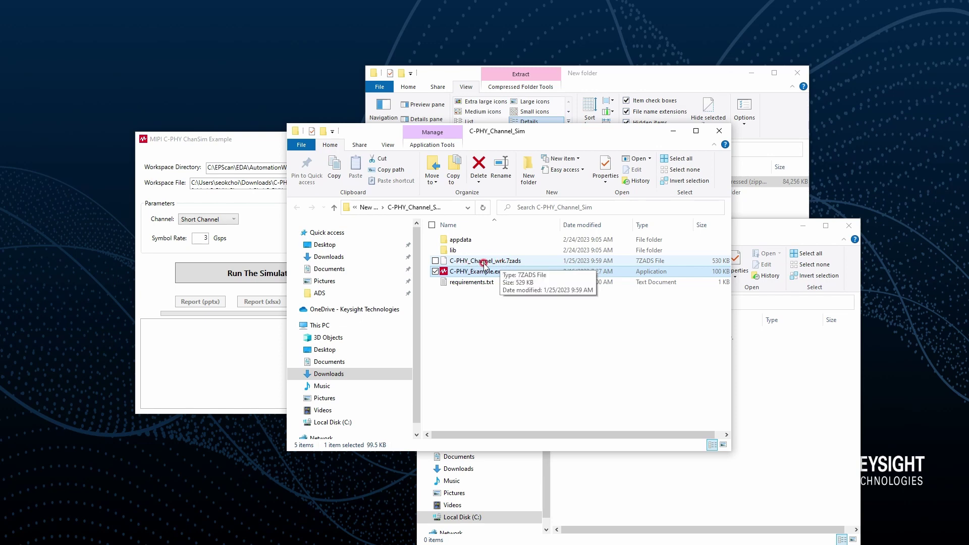
pyautogui.click(227, 184)
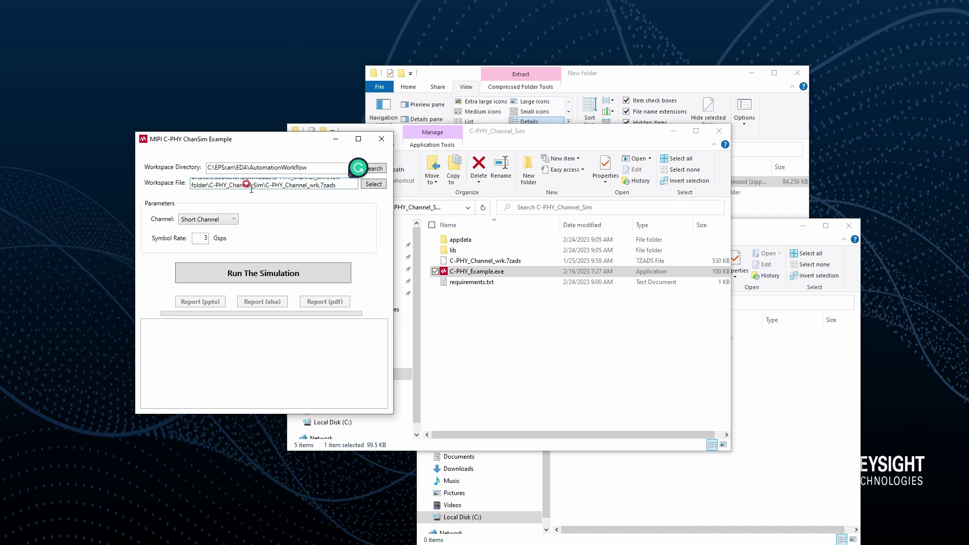
# - Keep Short Channel, change the symbol rate from 3 to 4 Gsps, and run the simulation
pyautogui.click(228, 220)
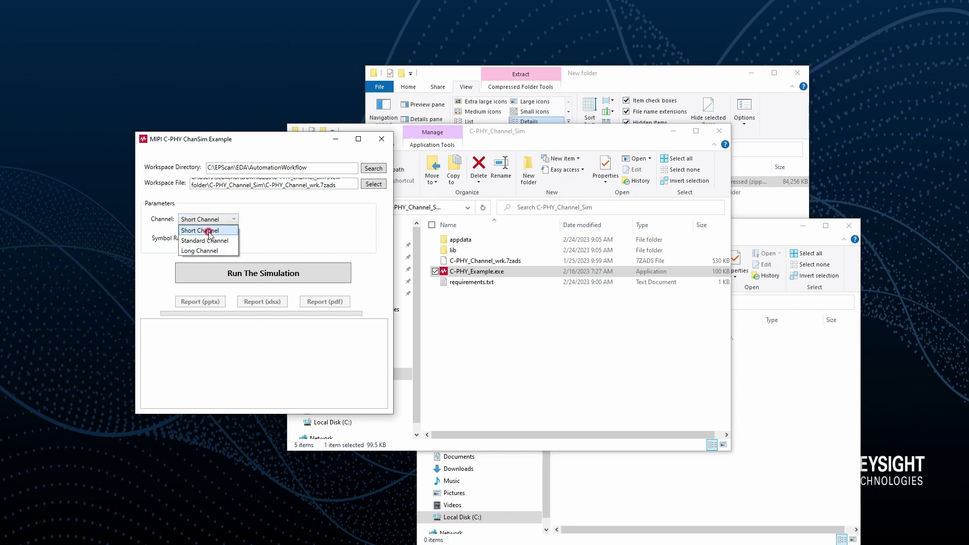
pyautogui.click(256, 227)
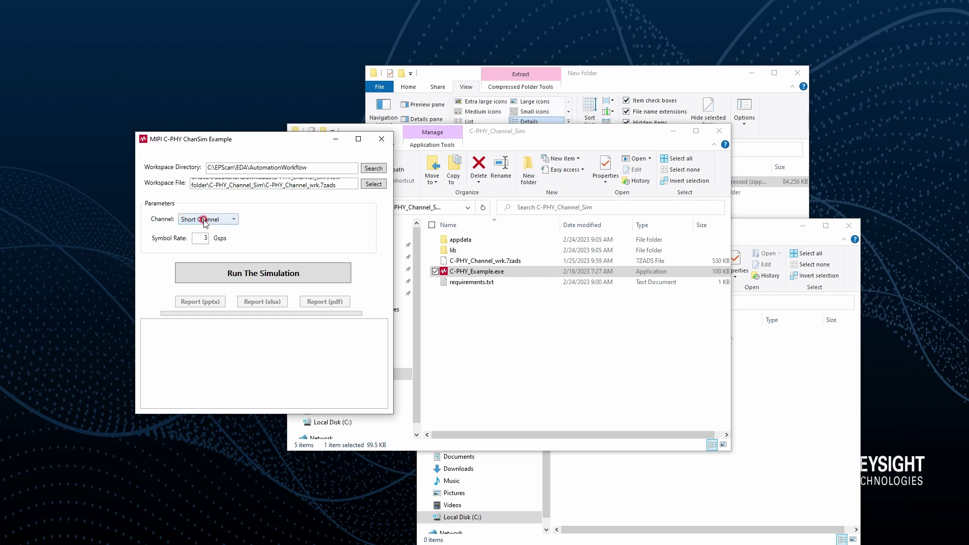
pyautogui.moveTo(201, 239); pyautogui.dragTo(234, 241)
pyautogui.click(264, 275)
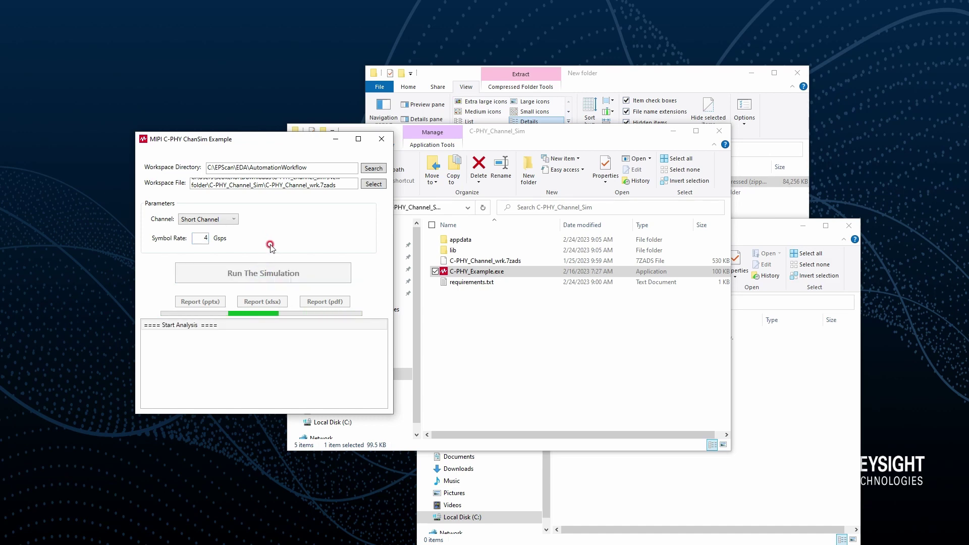
# - Open AutomationWorkflow in the EDA window and then the unpacked C-PHY_Channel_wrk workspace folder
pyautogui.click(637, 481)
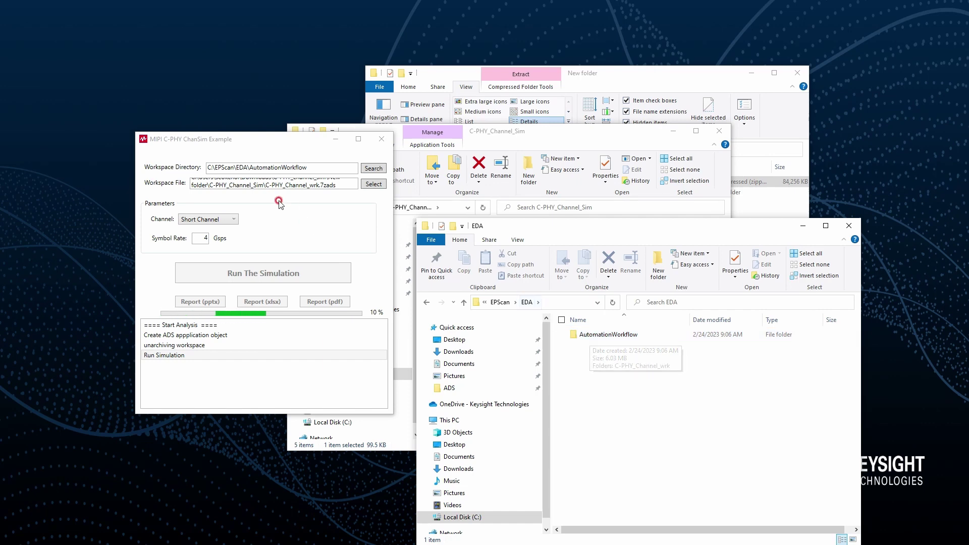
pyautogui.click(591, 337)
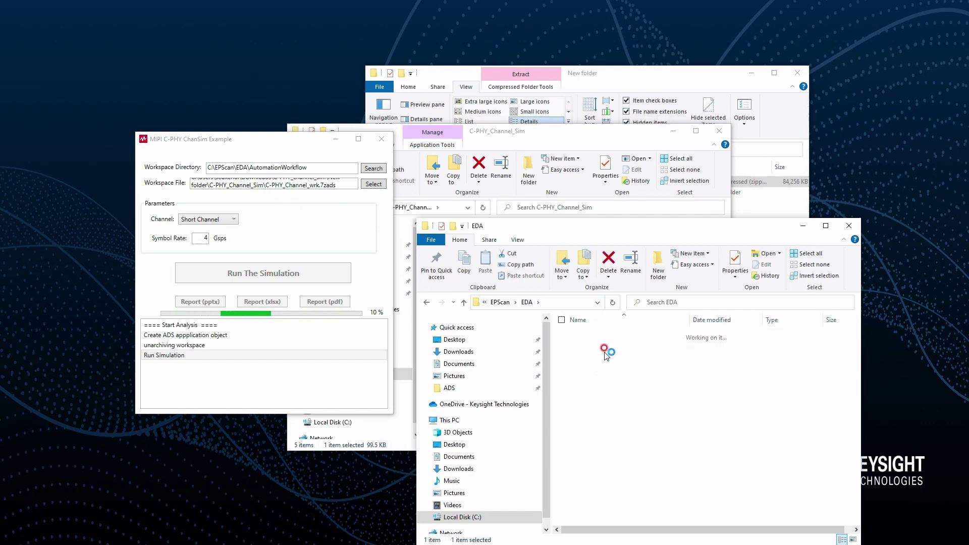
pyautogui.moveTo(596, 232); pyautogui.dragTo(699, 231)
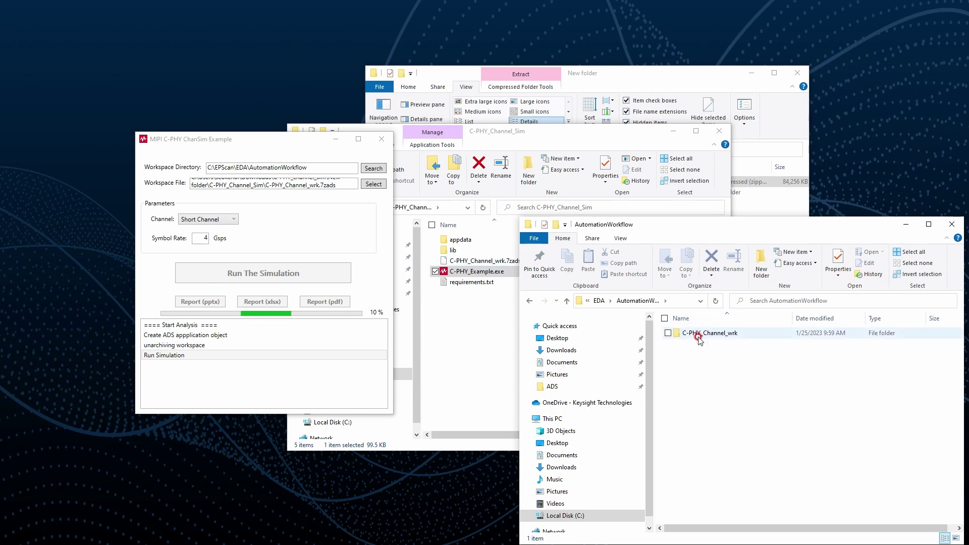
pyautogui.doubleClick(699, 335)
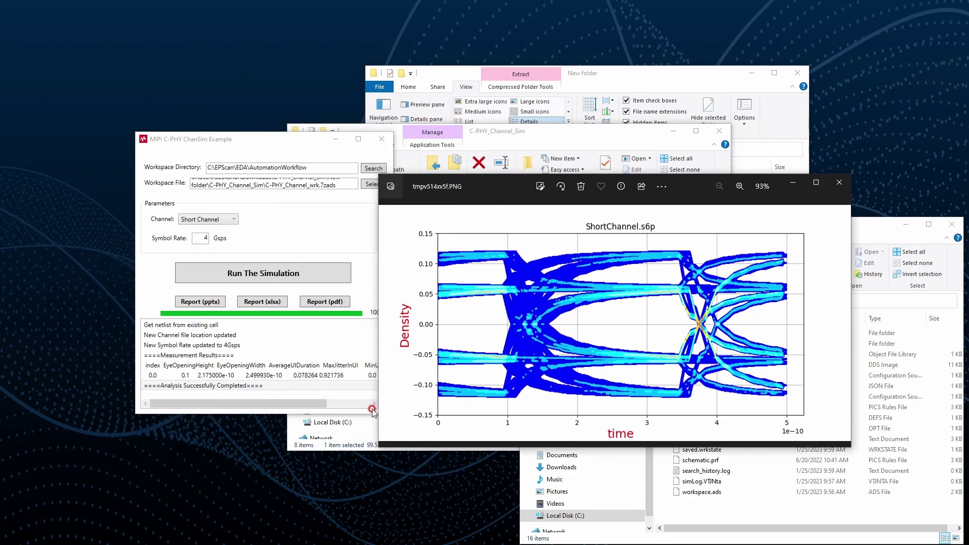
# - Once the run completes, show the 4 Gsps results: eye height 0.1, width 2.175e-10
pyautogui.click(170, 375)
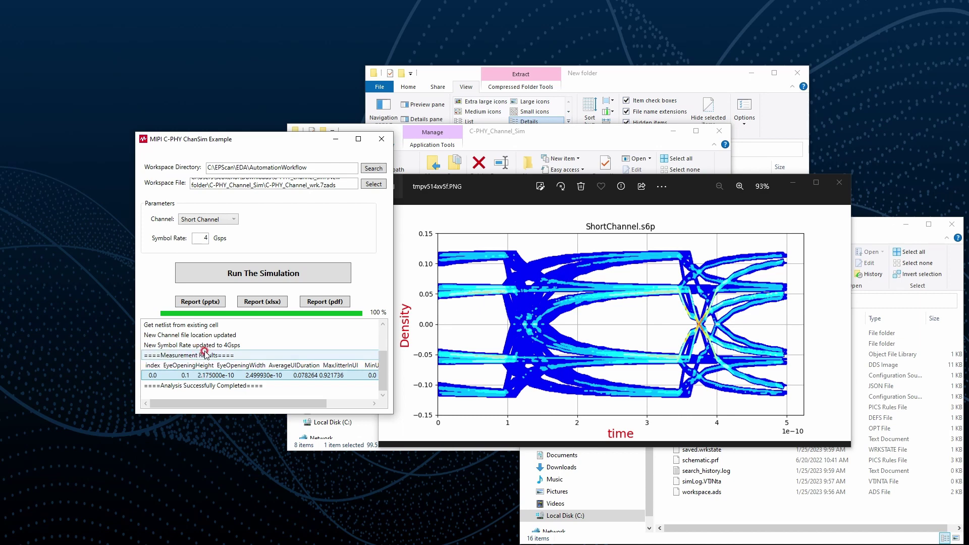
# - Generate the PowerPoint report and select Result.pptx in the Report folder
pyautogui.click(192, 303)
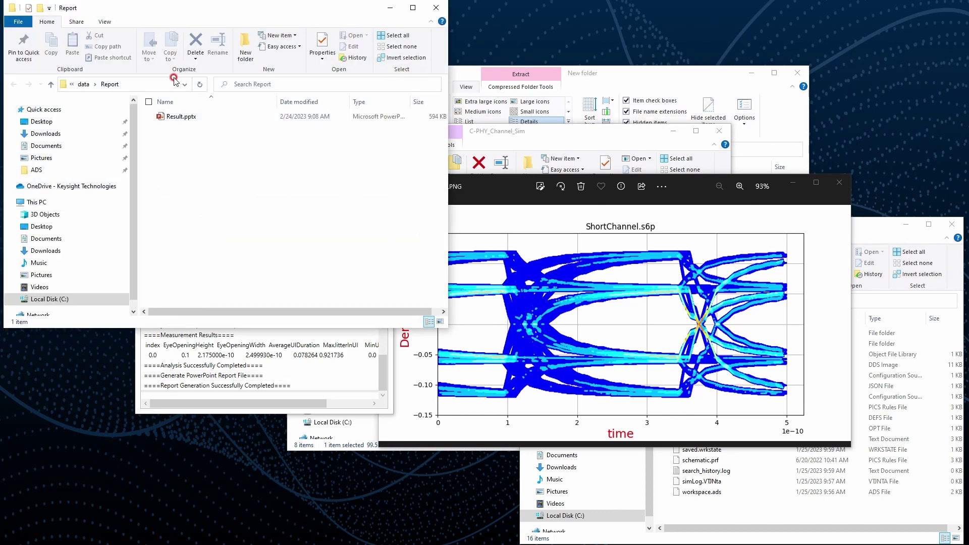
pyautogui.click(172, 120)
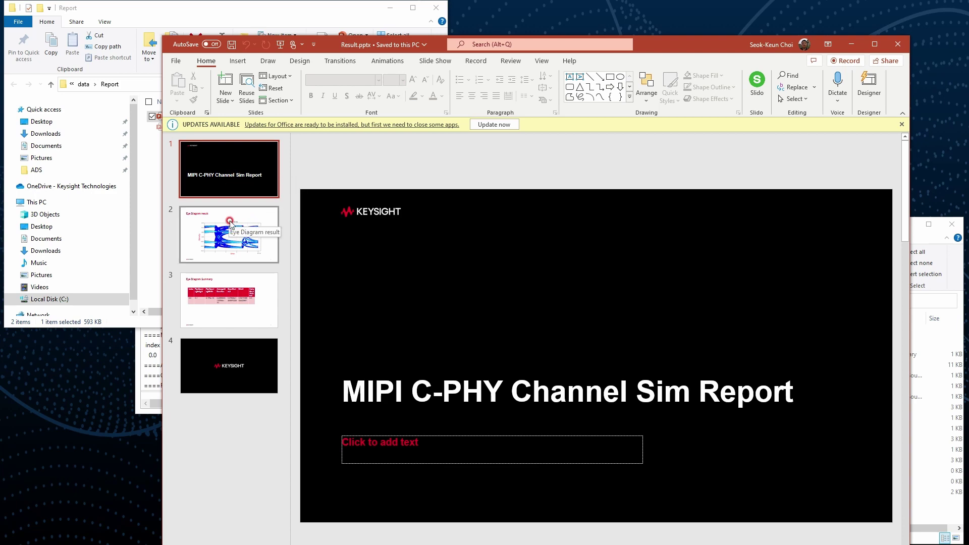
# - Review the Eye Diagram, Summary and KEYSIGHT slides, return to the title slide, then close PowerPoint
pyautogui.click(229, 222)
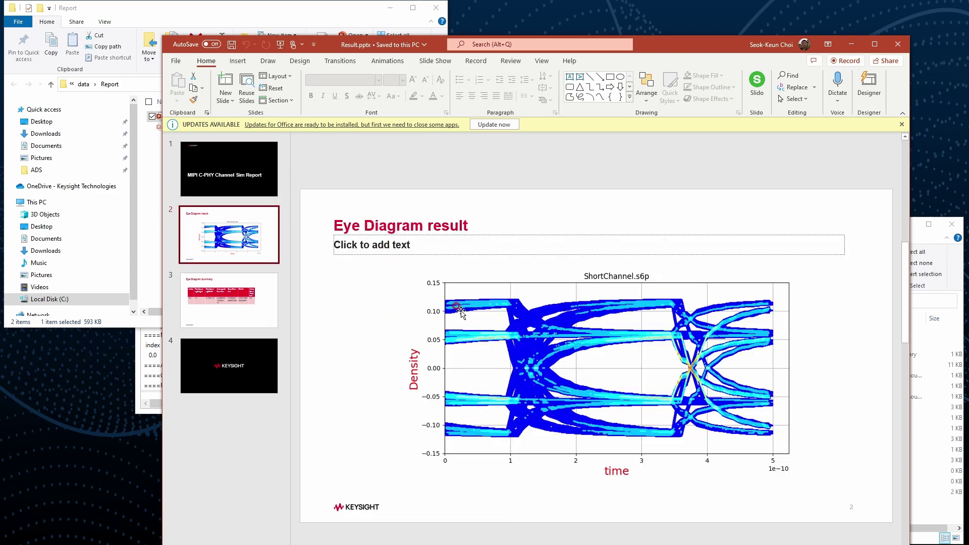
pyautogui.click(261, 291)
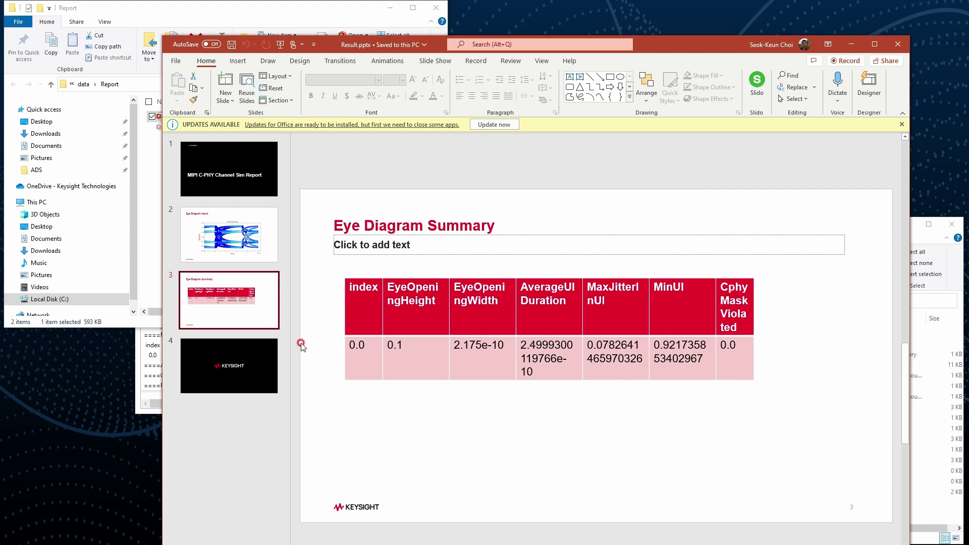
pyautogui.click(260, 355)
pyautogui.click(260, 174)
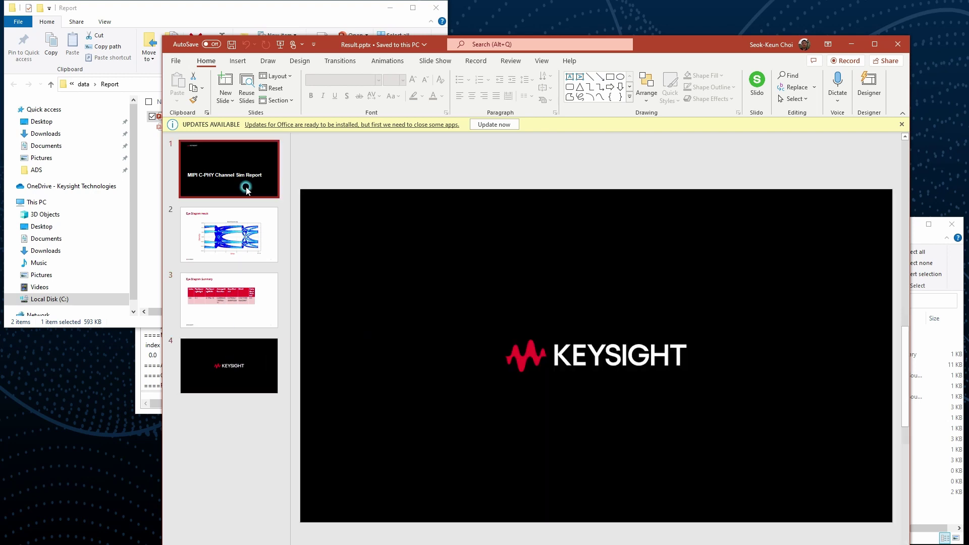
pyautogui.click(331, 171)
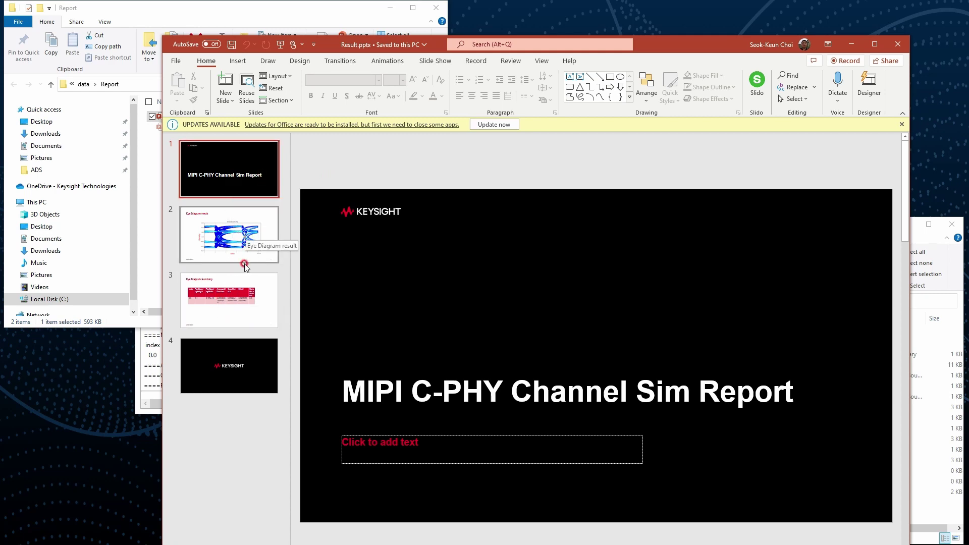
pyautogui.click(897, 44)
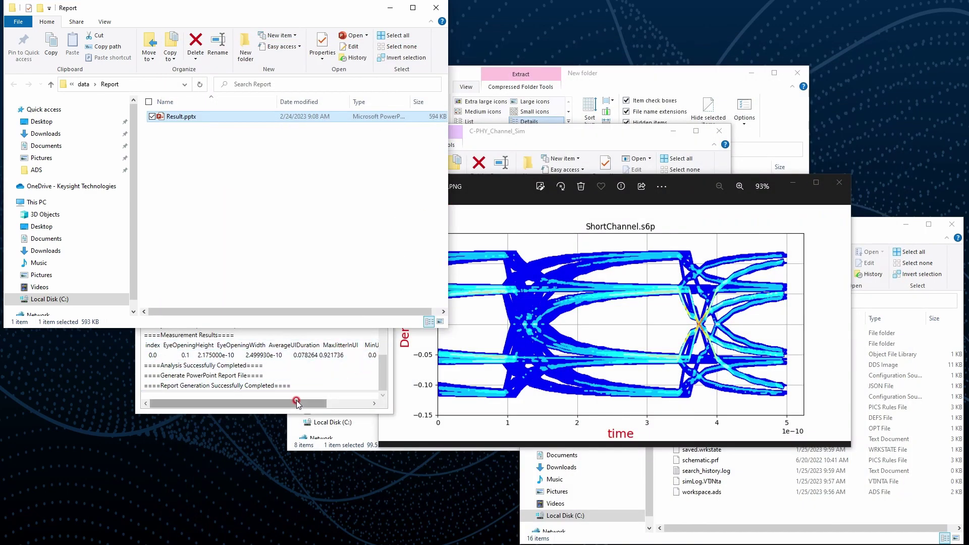
# - Generate the Excel report and select Result.xlsx in the Report folder
pyautogui.click(262, 303)
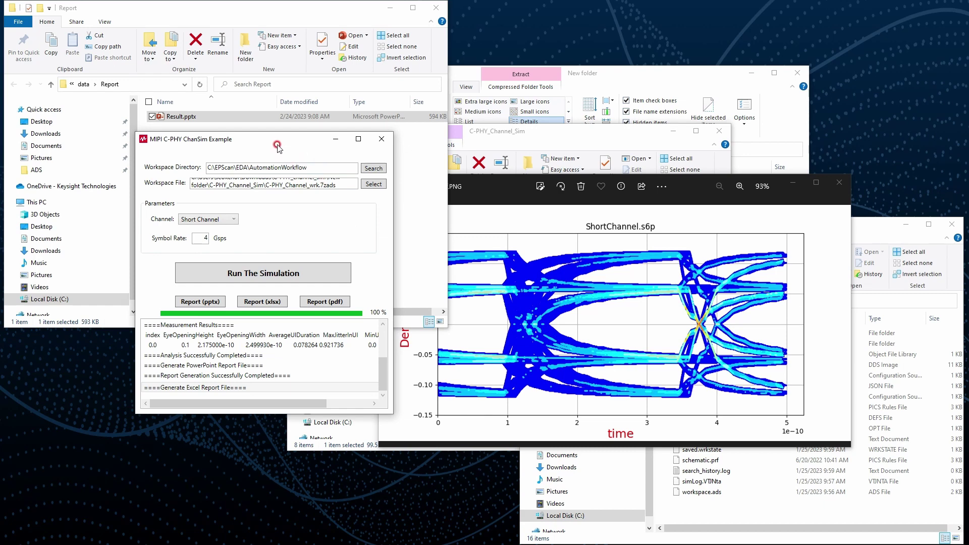
pyautogui.moveTo(273, 140); pyautogui.dragTo(641, 197)
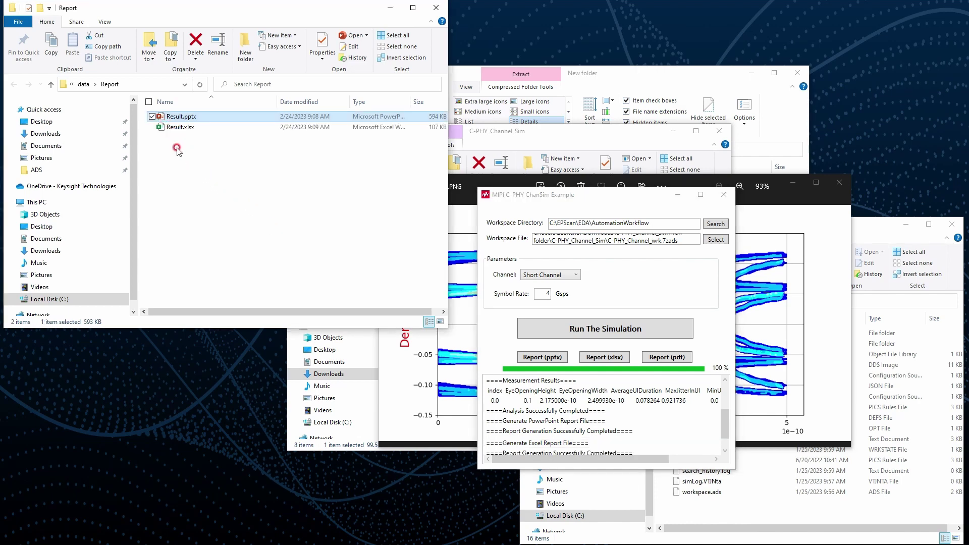
pyautogui.click(177, 126)
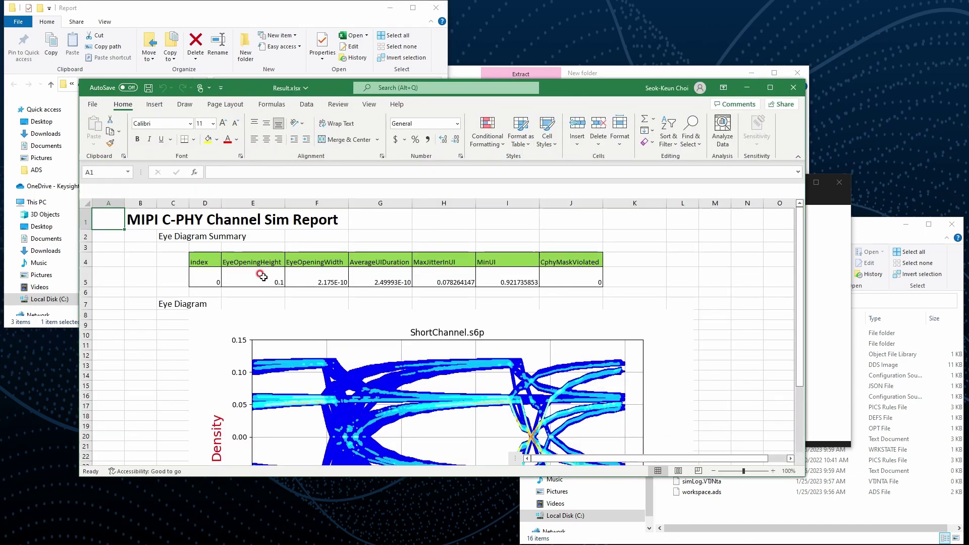
pyautogui.scroll(-1, 151, 257)
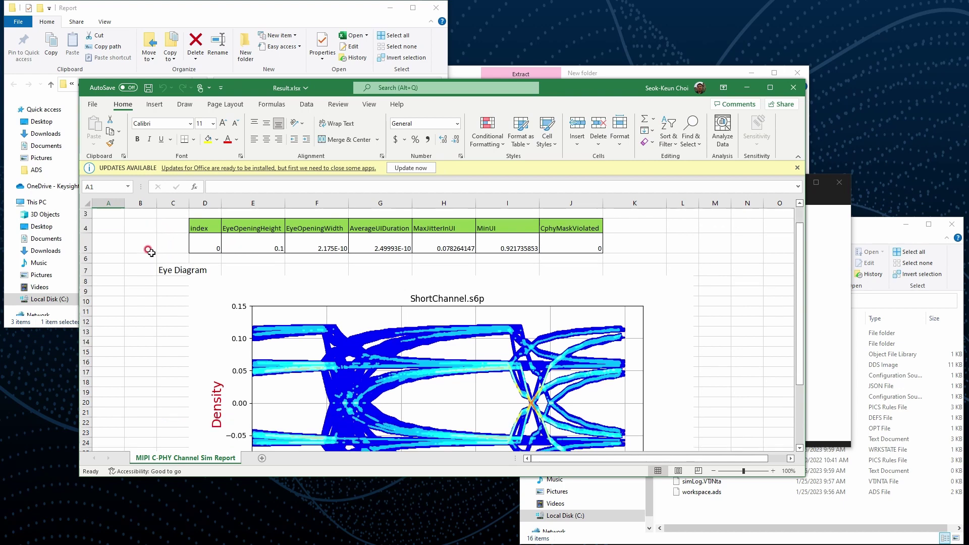
pyautogui.scroll(-2, 149, 255)
pyautogui.scroll(4, 151, 275)
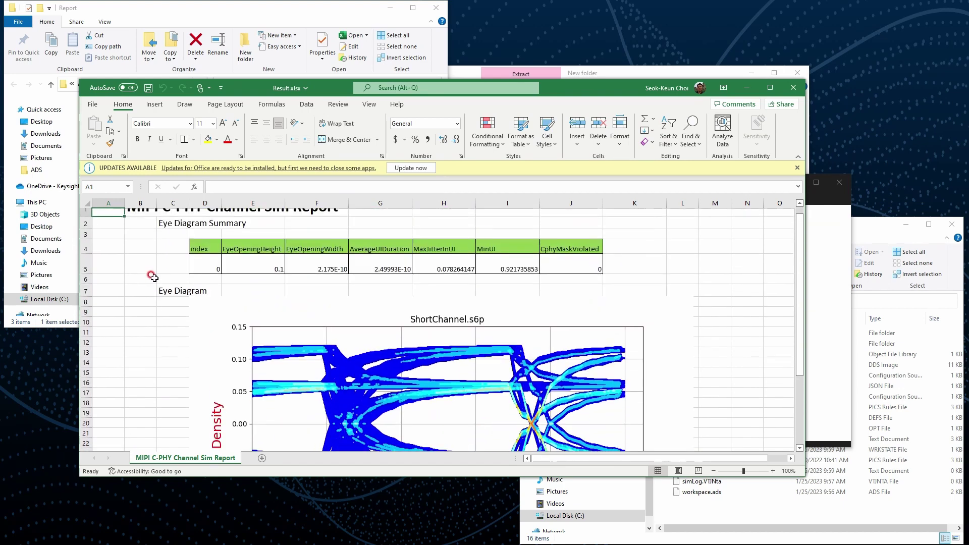
pyautogui.scroll(-2, 153, 277)
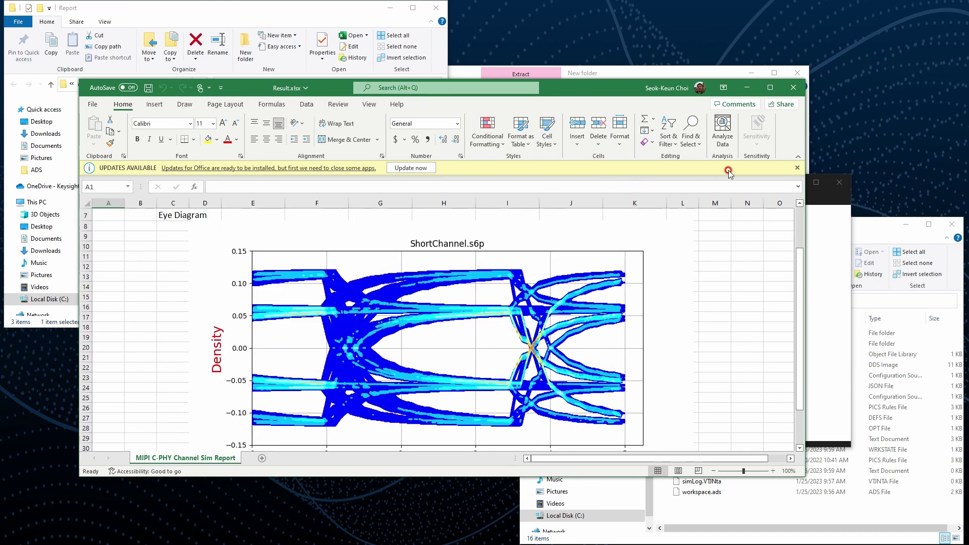
pyautogui.click(793, 90)
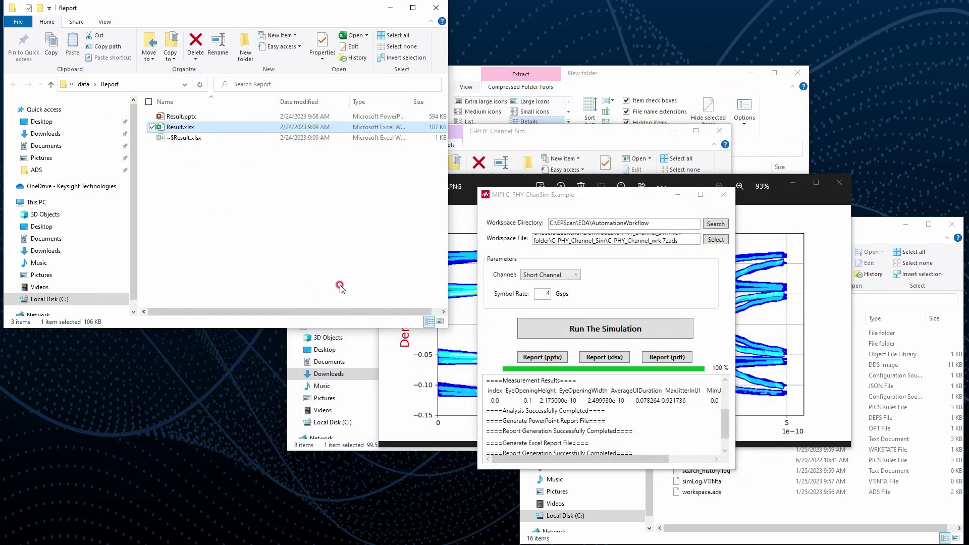
# - Generate the PDF report and open the resulting Result.pdf from the Report folder
pyautogui.click(675, 357)
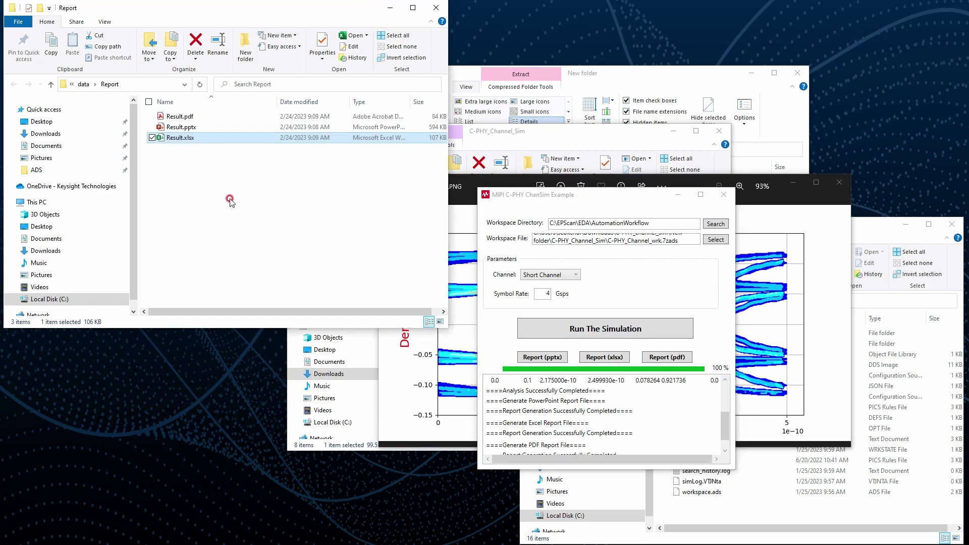
pyautogui.press('Up')
pyautogui.press('Up')
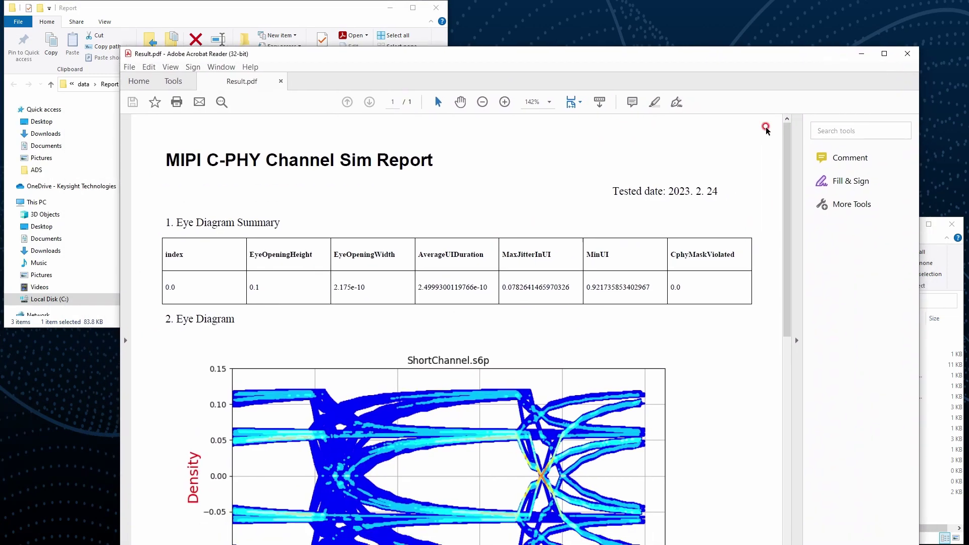
pyautogui.scroll(-2, 671, 292)
pyautogui.scroll(-4, 699, 323)
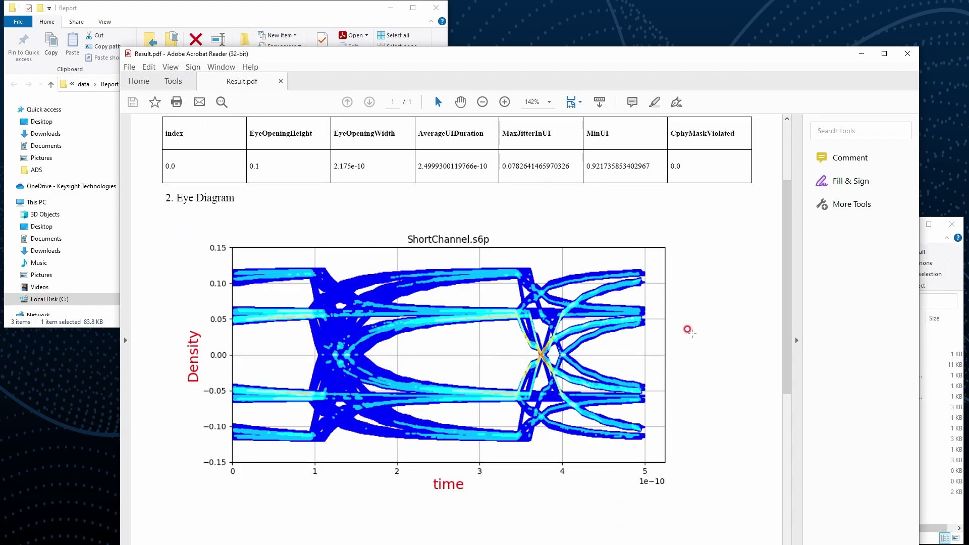
pyautogui.scroll(4, 690, 333)
pyautogui.scroll(2, 687, 332)
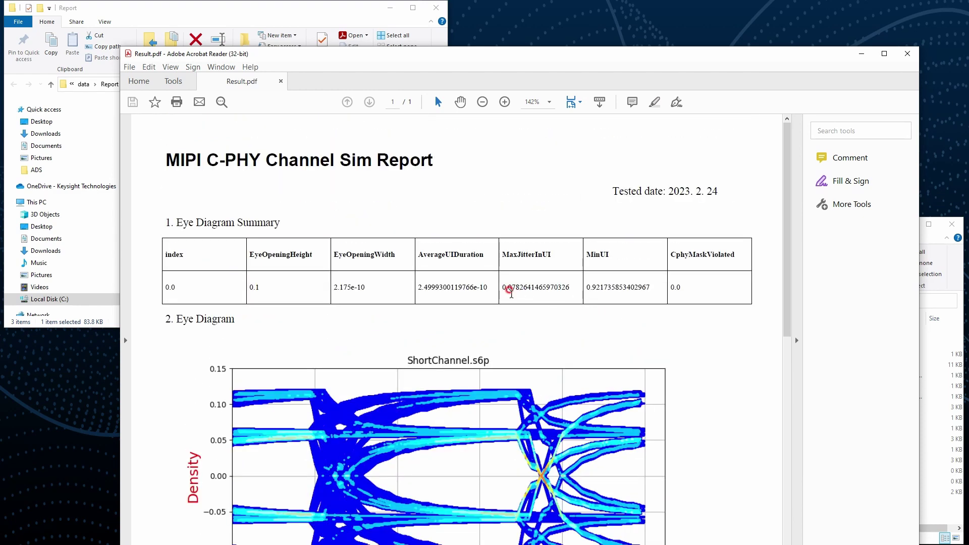
pyautogui.moveTo(173, 246); pyautogui.dragTo(682, 297)
pyautogui.scroll(-3, 270, 303)
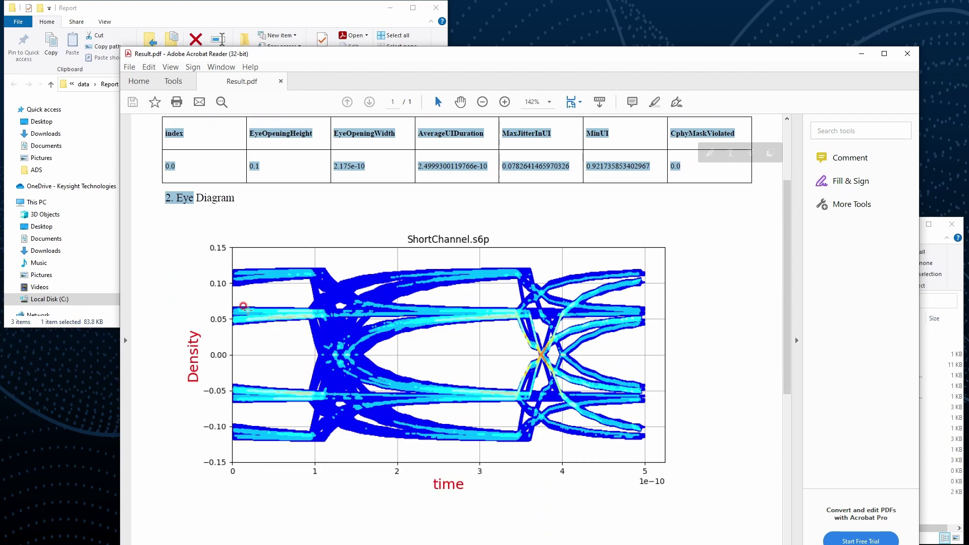
pyautogui.scroll(-3, 373, 357)
pyautogui.scroll(6, 371, 363)
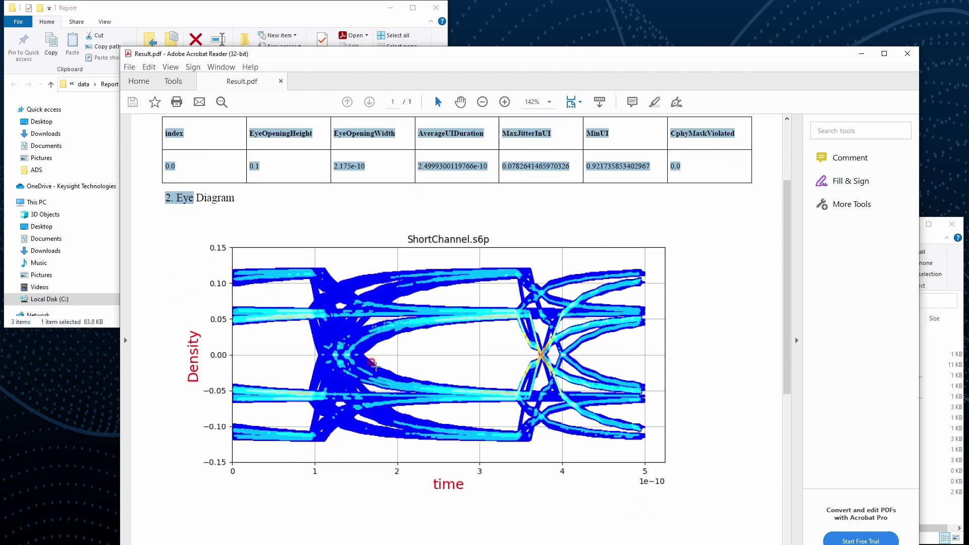
pyautogui.click(906, 54)
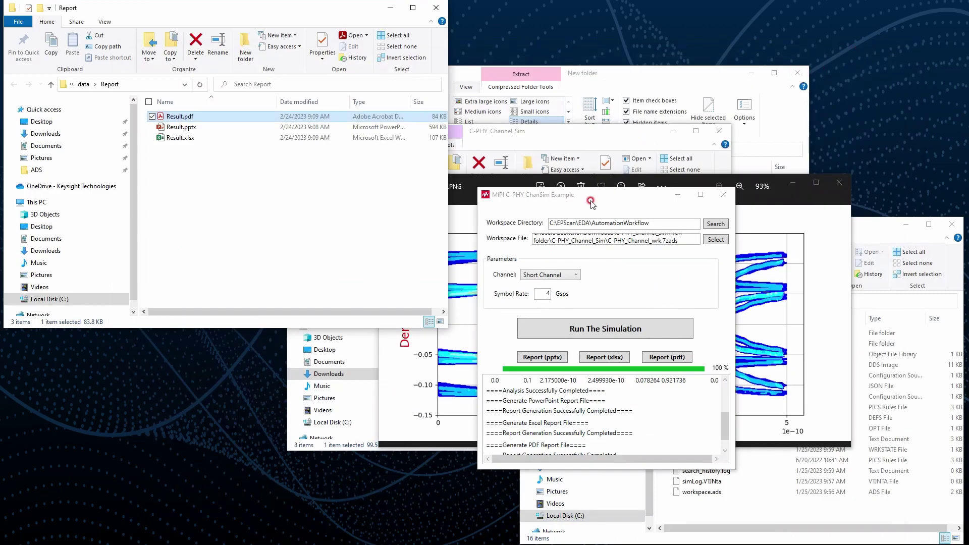